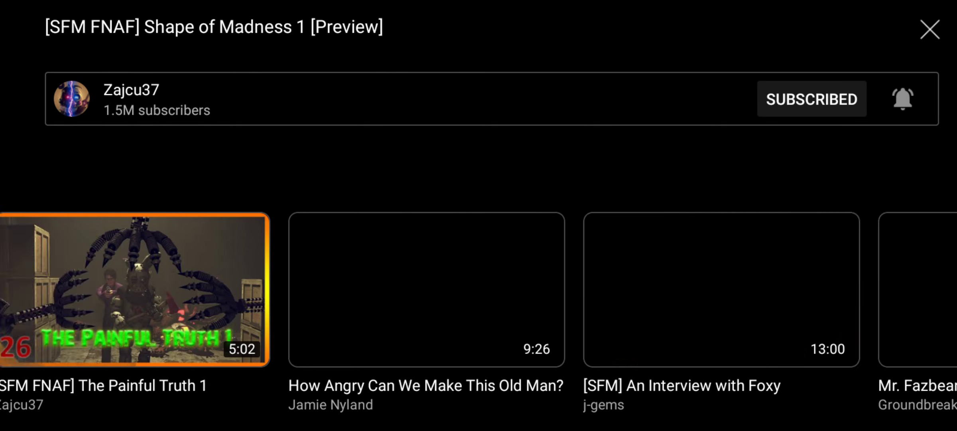
Step through the end-screen 'More videos' row to reach Billy's Toy Review and Nightmare Unwrapped.
key(Right)
key(Right)
key(Left)
key(Left)
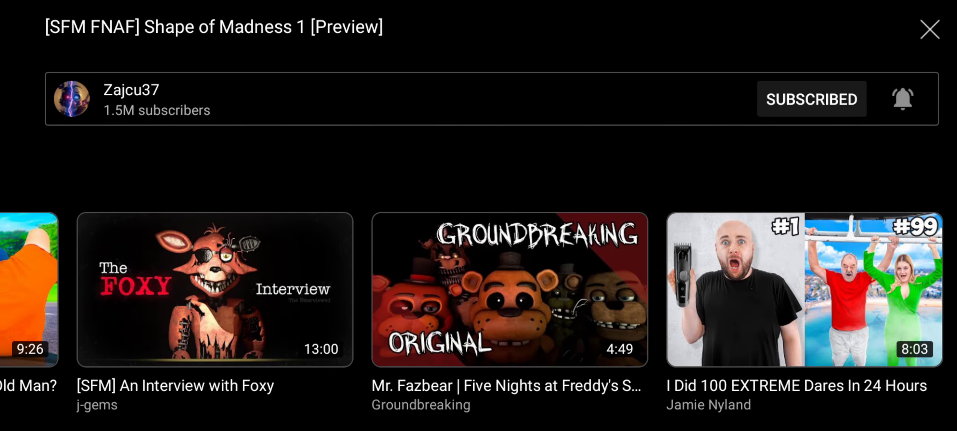
scroll(478, 292, left, 8)
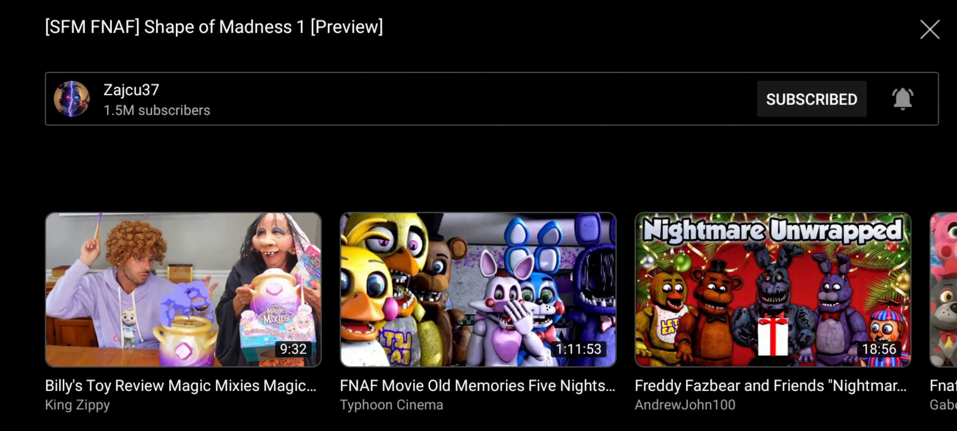
scroll(478, 291, up, 2)
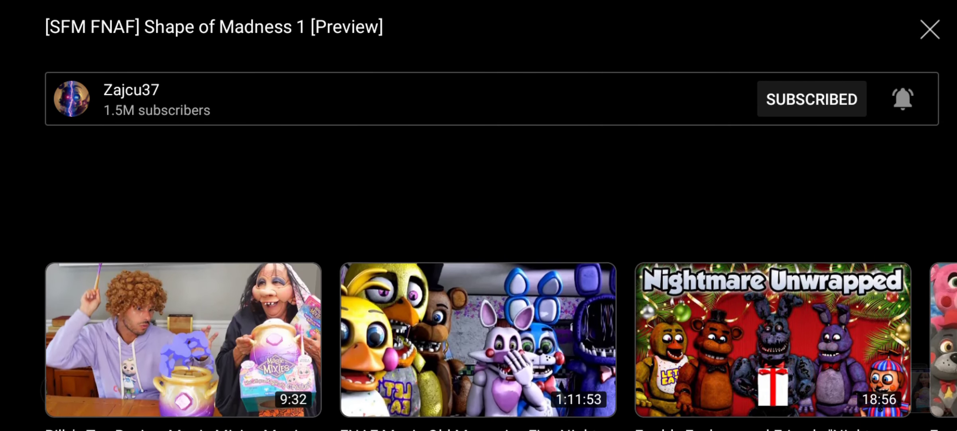